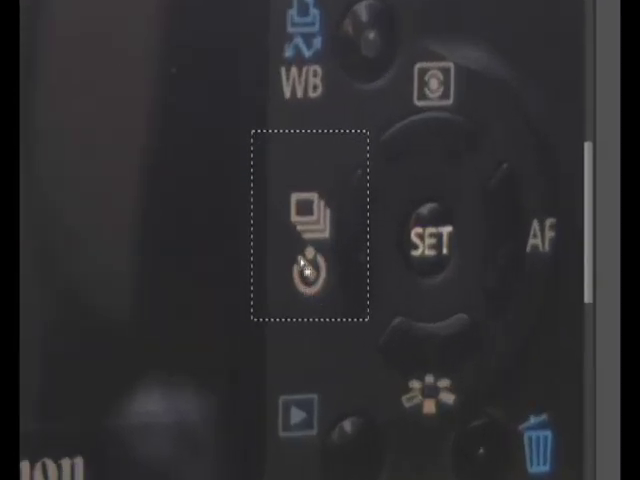
scroll(300, 250, "up", 3)
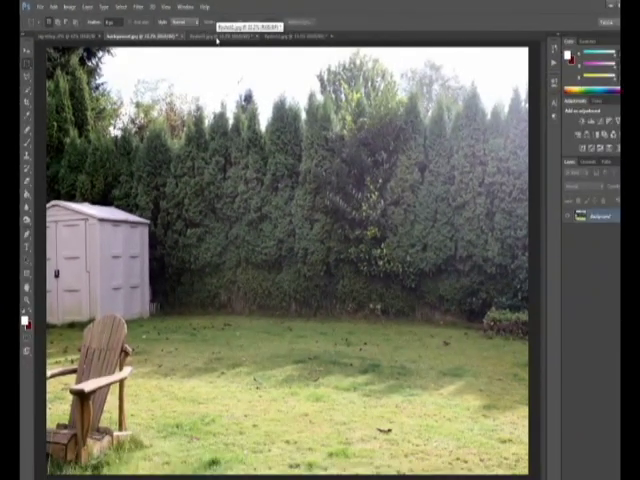
Compare the kicking-man photos and settle on flyshot1.jpg close on his upper body.
left_click(216, 37)
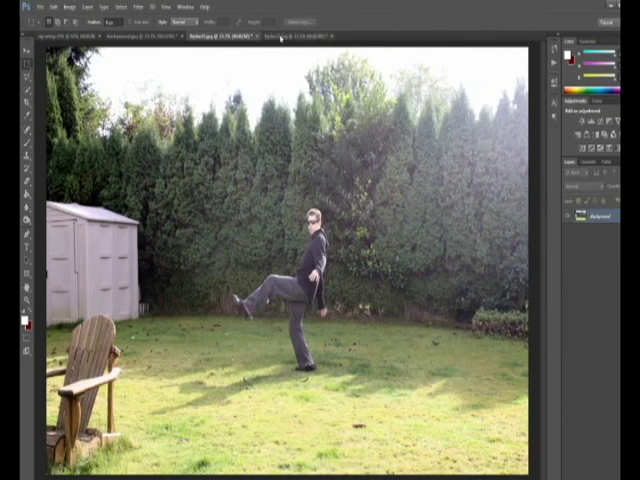
left_click(281, 37)
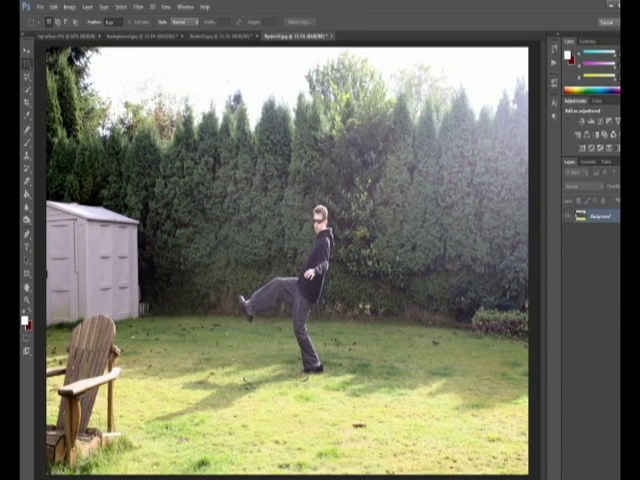
left_click(229, 40)
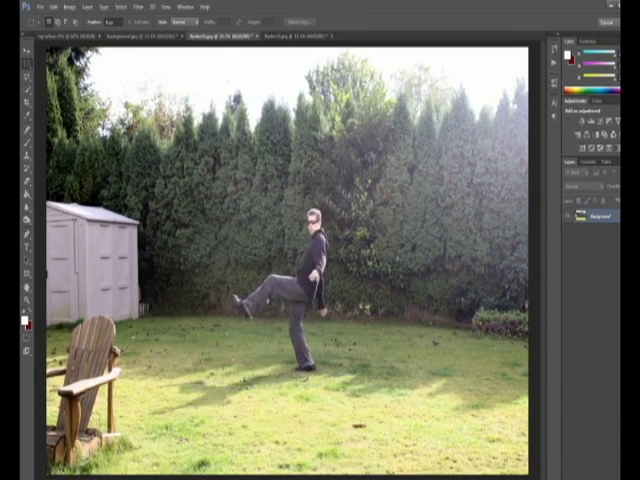
scroll(310, 270, "up", 2)
scroll(310, 270, "up", 2)
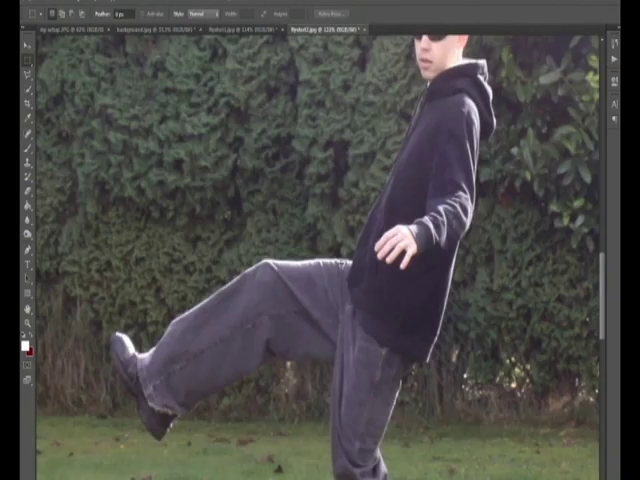
Draw a Rectangular Marquee selection around the man's raised leg in flyshot2.jpg.
left_click_drag(130, 360, 50, 440)
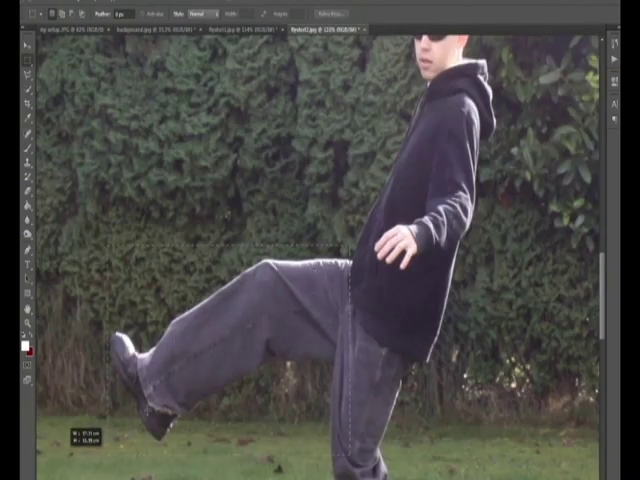
scroll(397, 397, "up", 1)
scroll(423, 240, "down", 3)
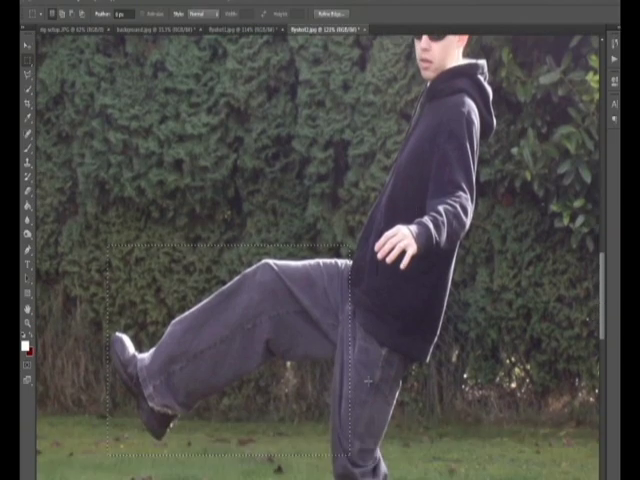
scroll(410, 260, "down", 3)
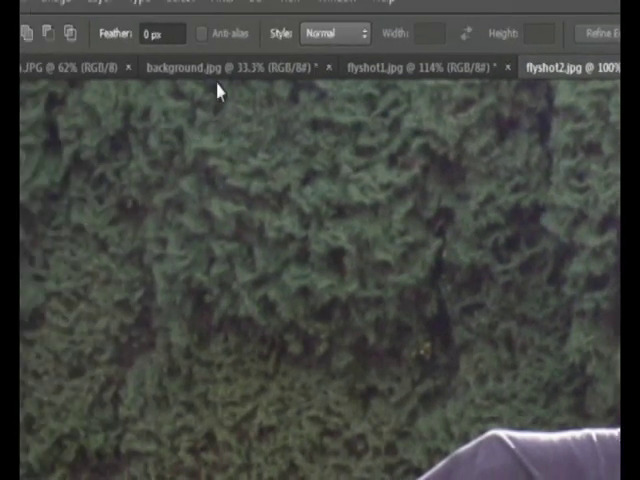
Load the saved leg selection in flyshot2.jpg and copy it.
left_click(266, 29)
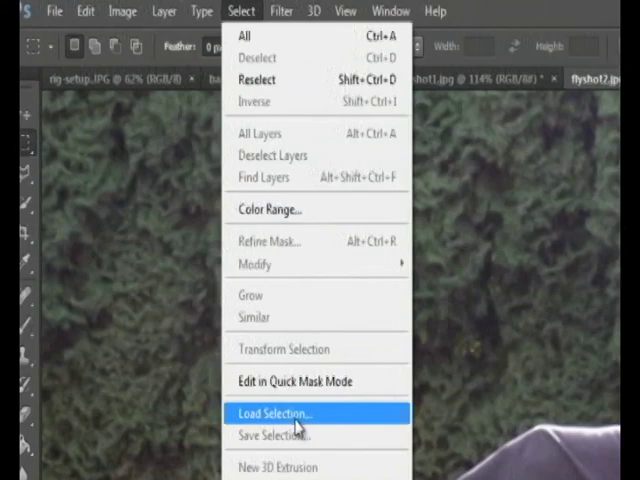
left_click(301, 414)
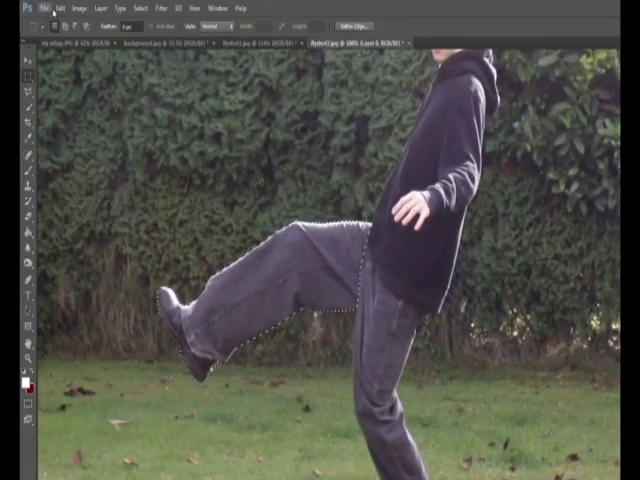
left_click(44, 14)
left_click(70, 88)
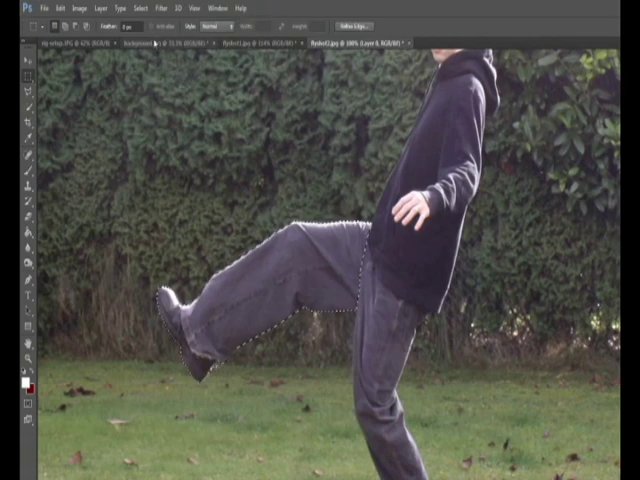
Paste the leg in place into background.jpg, then return to flyshot1.jpg.
left_click(143, 43)
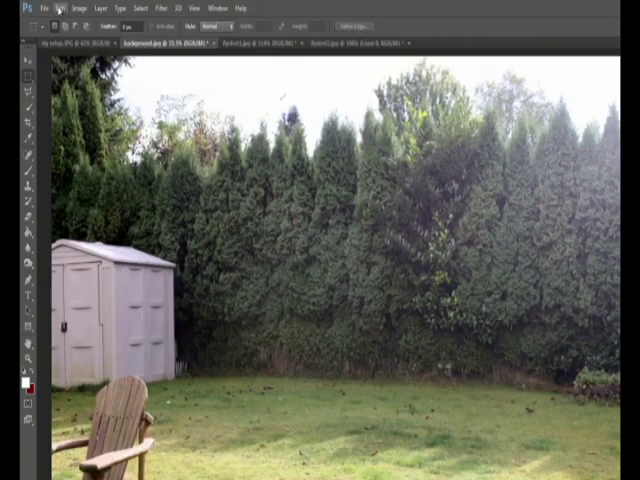
left_click(60, 9)
mouse_move(90, 122)
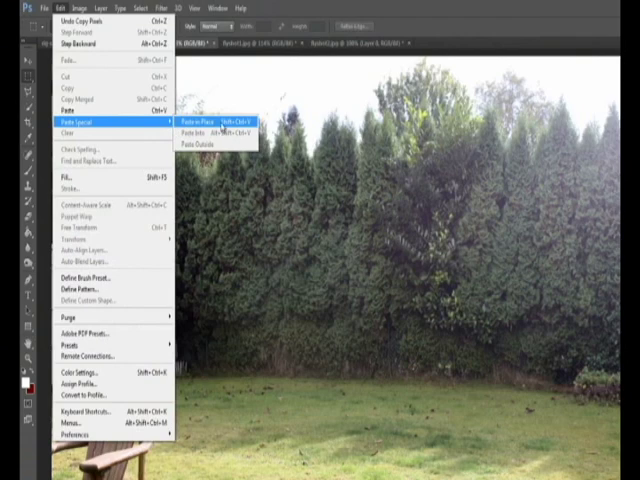
left_click(210, 121)
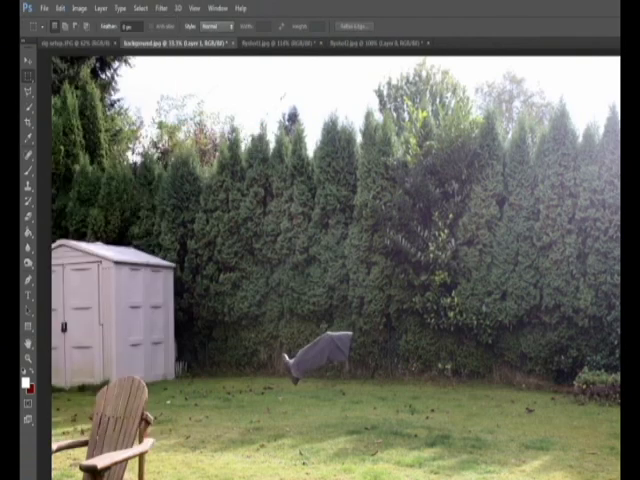
left_click(384, 43)
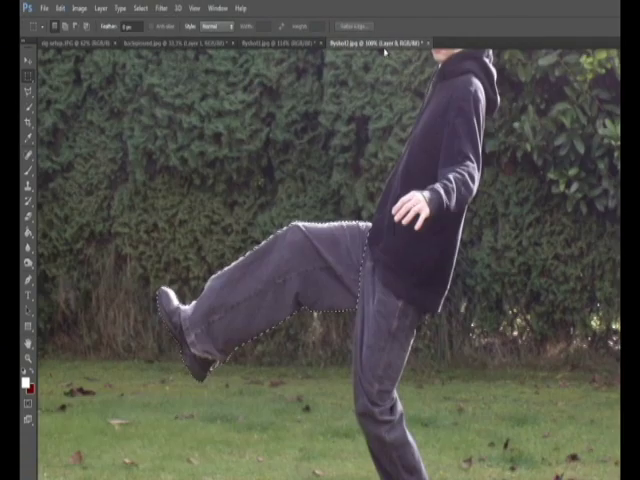
left_click(283, 44)
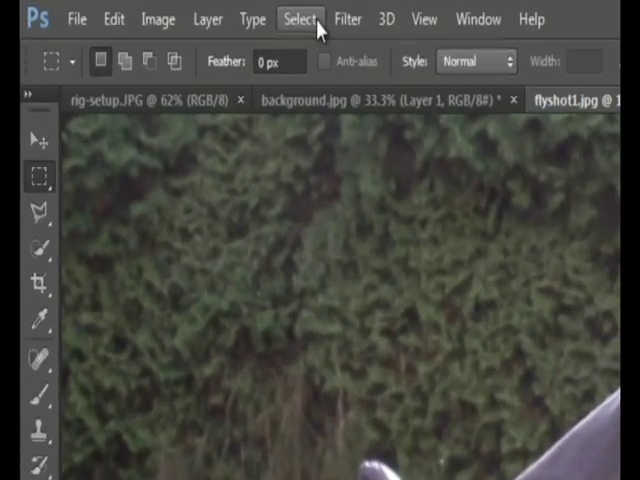
Load the saved body1 channel as the selection and check its edges around the figure.
left_click(140, 7)
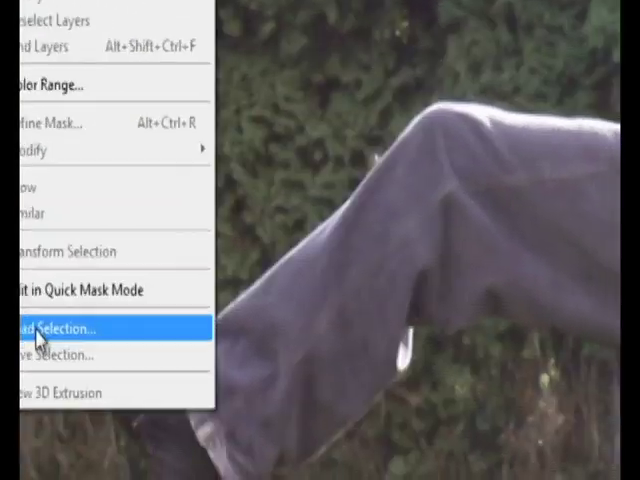
left_click(320, 476)
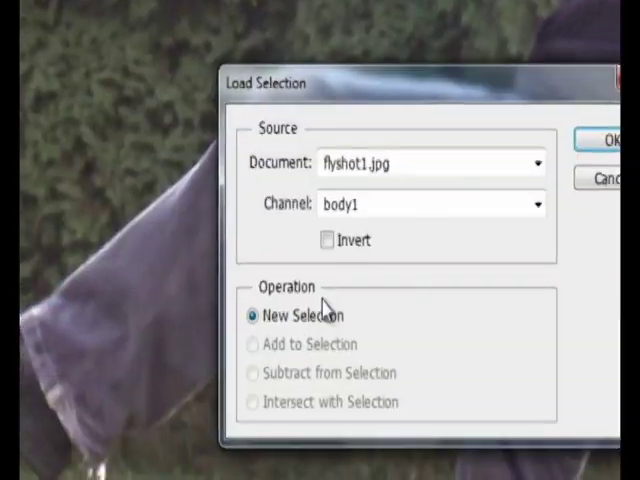
left_click(392, 206)
left_click(356, 222)
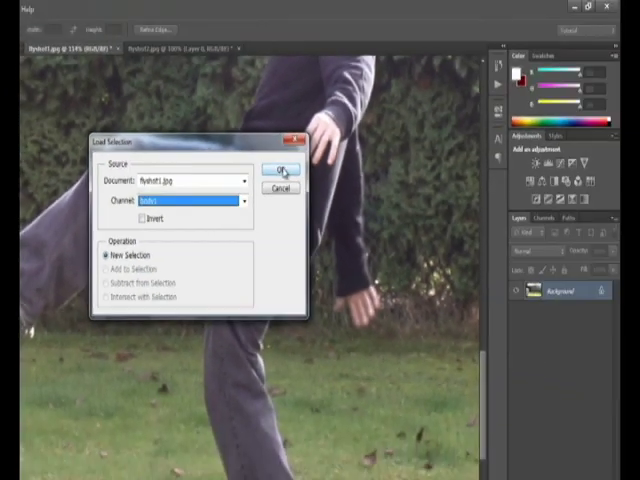
left_click(282, 170)
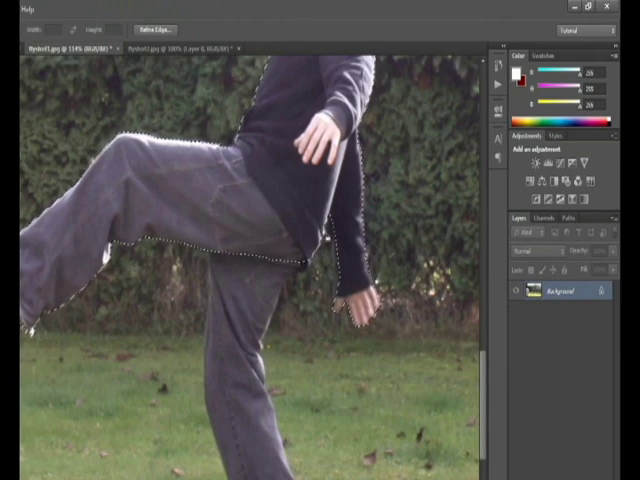
scroll(250, 250, "up", 1)
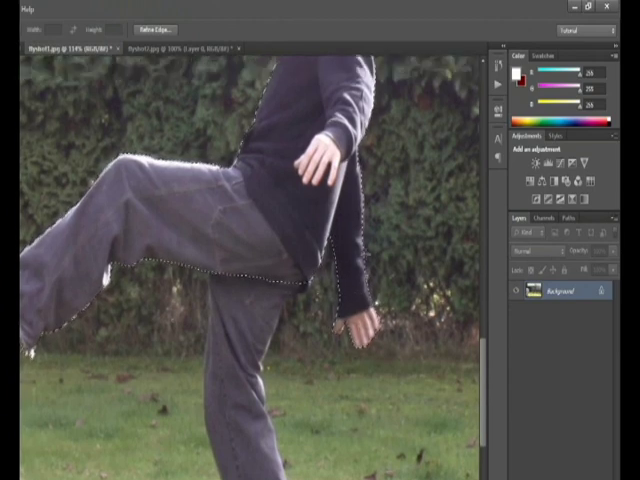
scroll(250, 250, "up", 1)
scroll(250, 250, "up", 1)
scroll(250, 250, "up", 1)
scroll(250, 250, "up", 1)
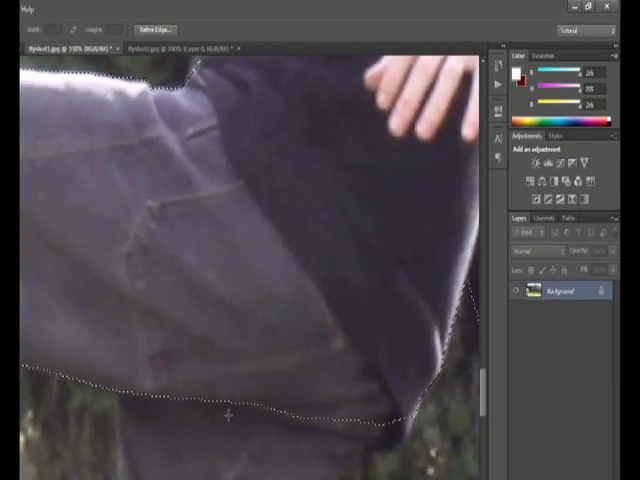
scroll(228, 415, "down", 3)
scroll(220, 380, "down", 2)
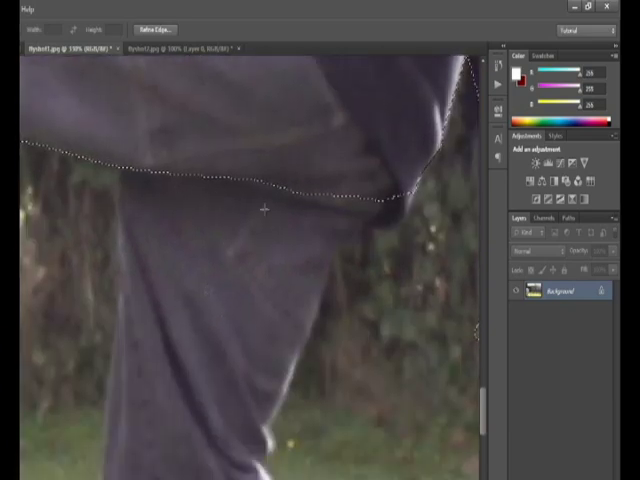
scroll(220, 260, "down", 3)
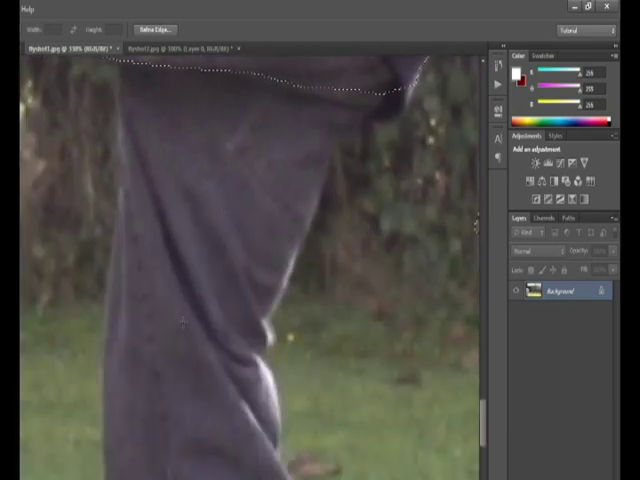
scroll(182, 322, "down", 2)
scroll(220, 430, "down", 3)
scroll(220, 300, "up", 1)
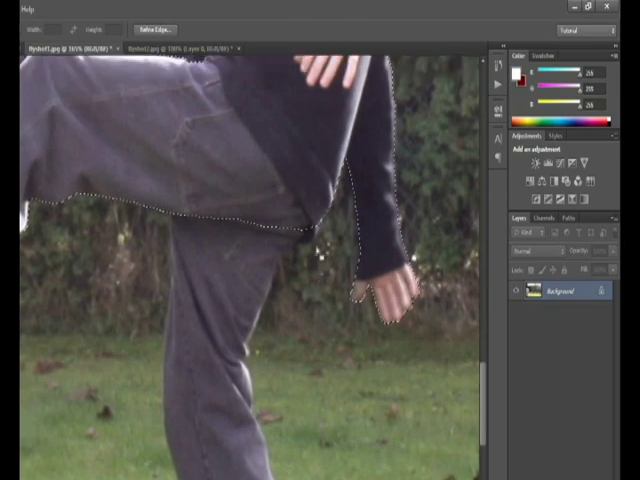
scroll(270, 250, "up", 3)
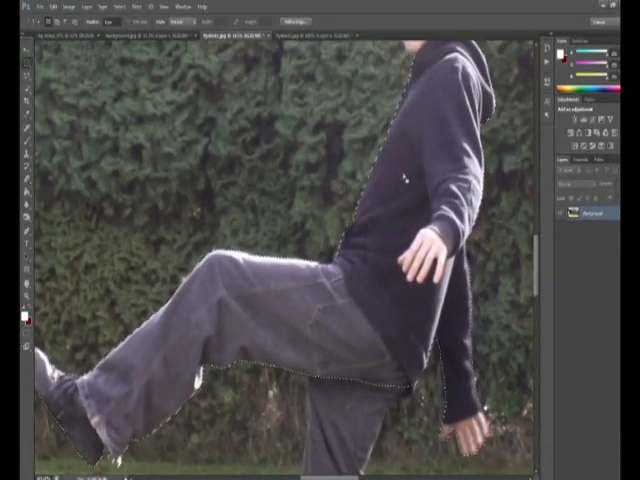
key("ctrl+minus")
key("ctrl+minus")
key("ctrl+minus")
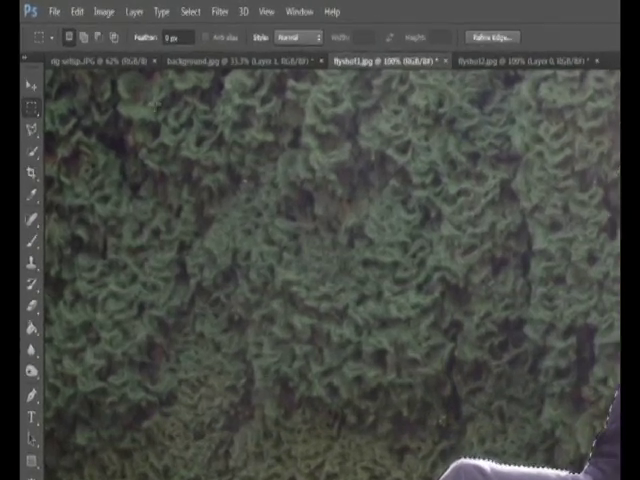
Convert Background to Layer 0 and copy the selected man from flyshot1.jpg.
left_click(77, 11)
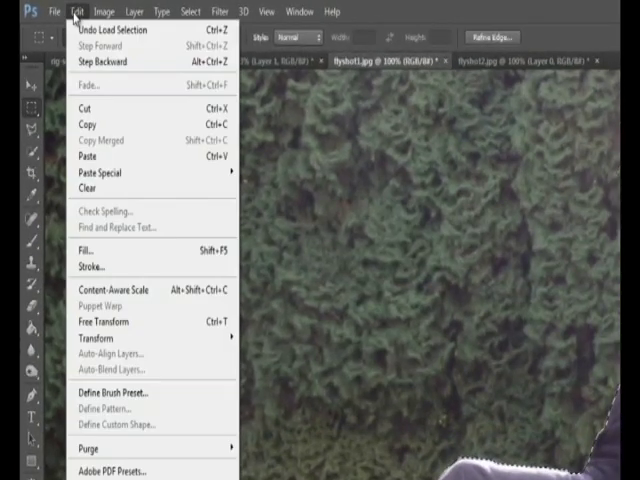
left_click(111, 128)
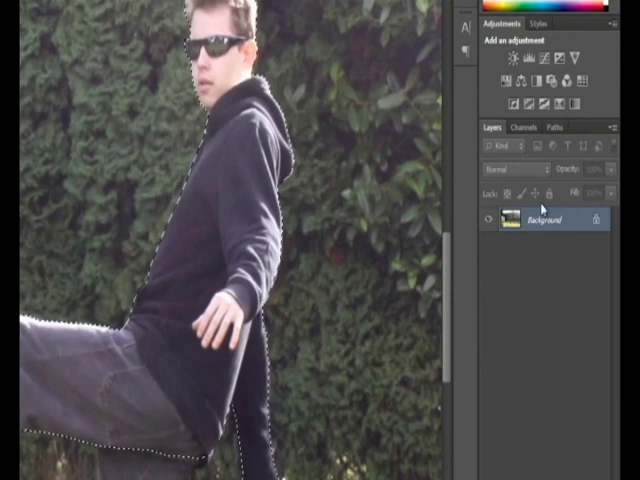
double_click(537, 222)
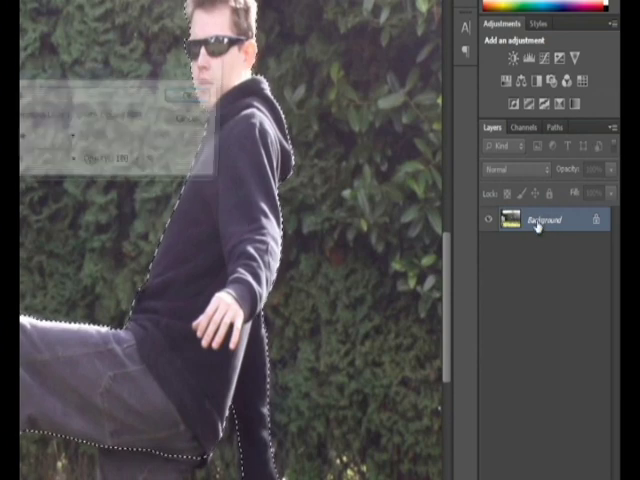
left_click(196, 96)
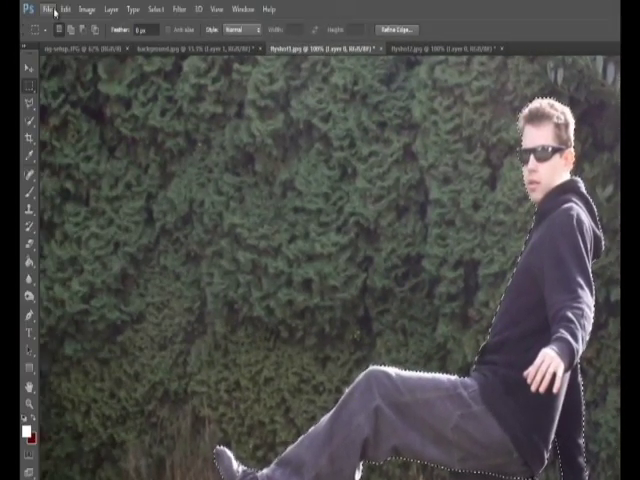
left_click(62, 12)
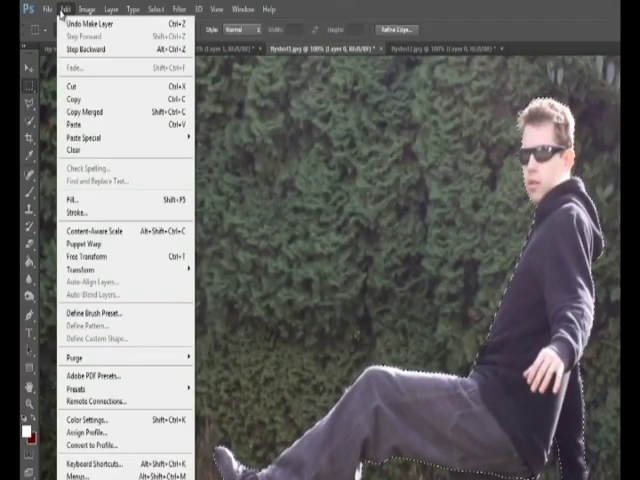
left_click(82, 99)
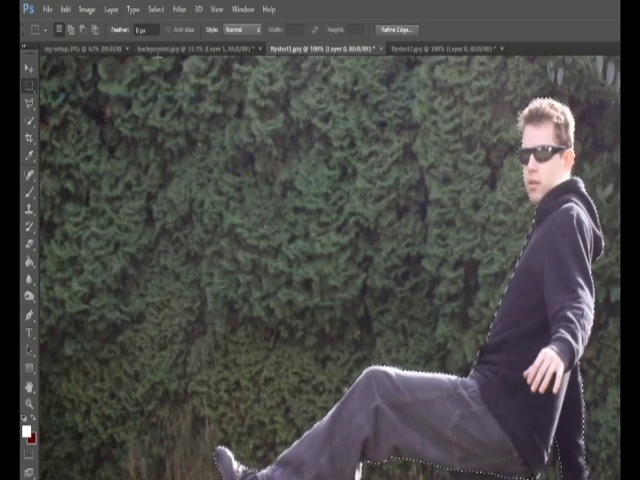
Paste the man in place into background.jpg above the leg layer.
left_click(160, 48)
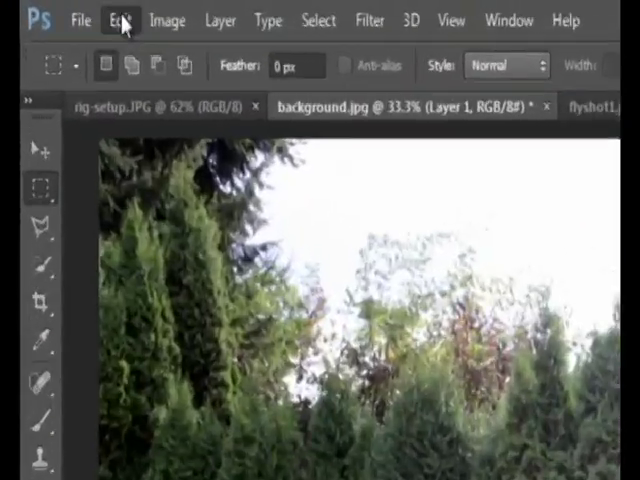
left_click(62, 12)
mouse_move(110, 276)
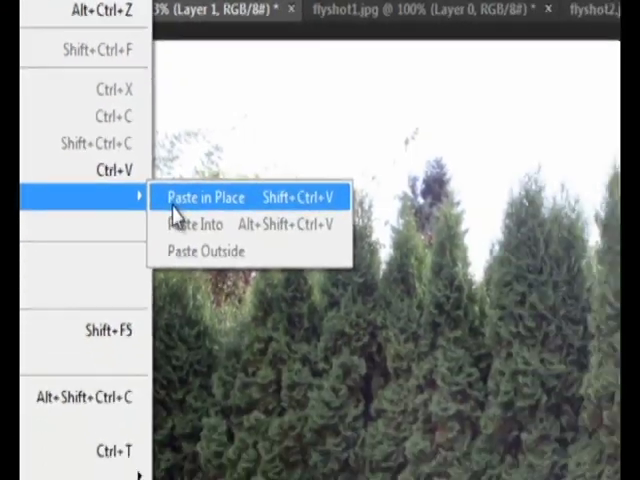
left_click(206, 197)
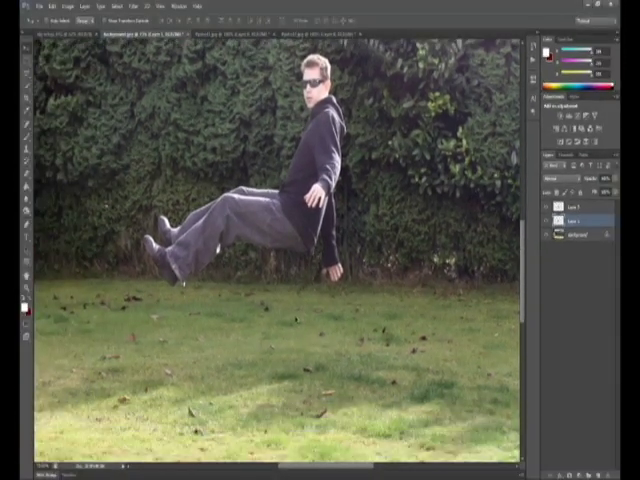
Fit the whole backyard composite in the window to check the man's position.
key("ctrl+0")
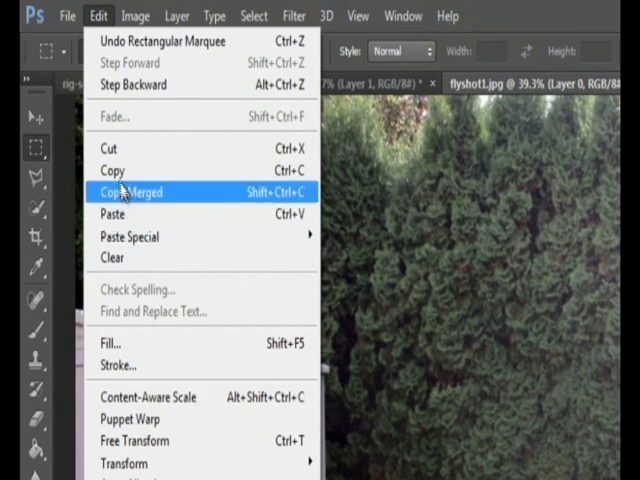
Paste the copied flyshot1.jpg patch in place into background.jpg and rename the layer grass.
left_click(115, 175)
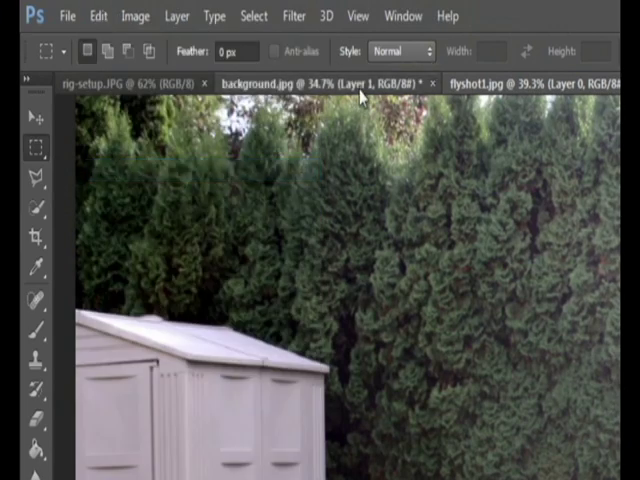
left_click(300, 84)
left_click(98, 16)
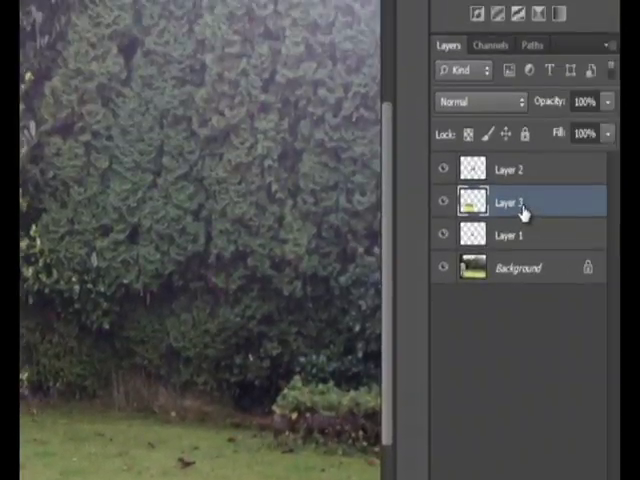
double_click(515, 170)
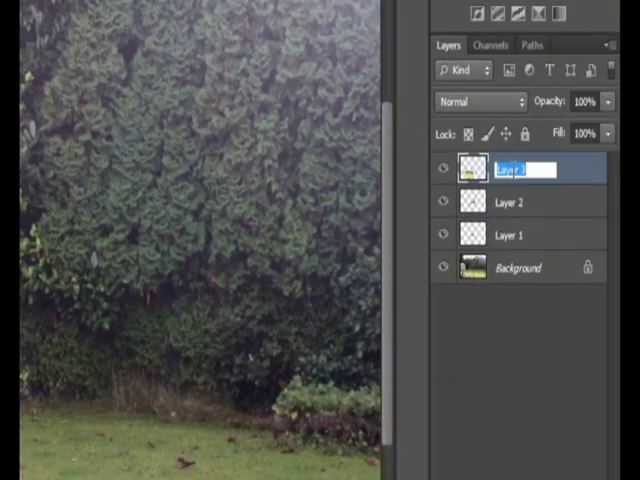
type("gra")
key("Return")
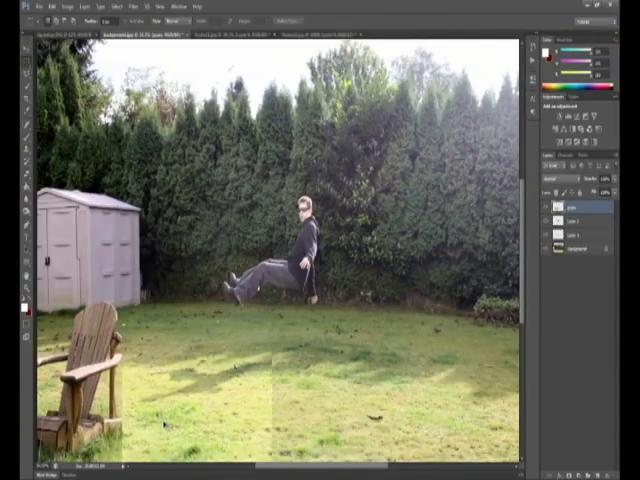
scroll(280, 250, "up", 3)
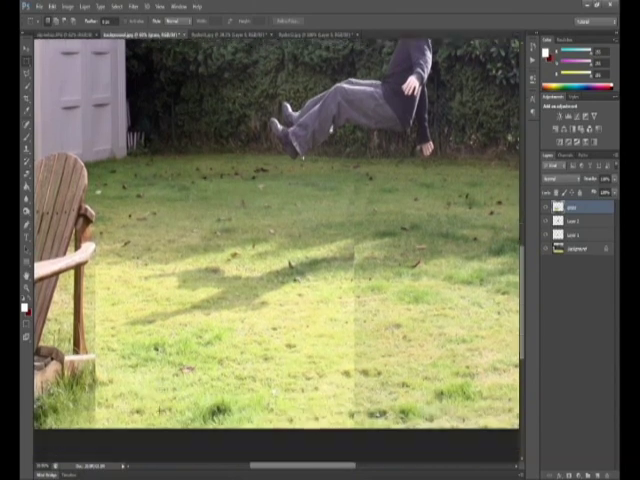
scroll(280, 250, "up", 2)
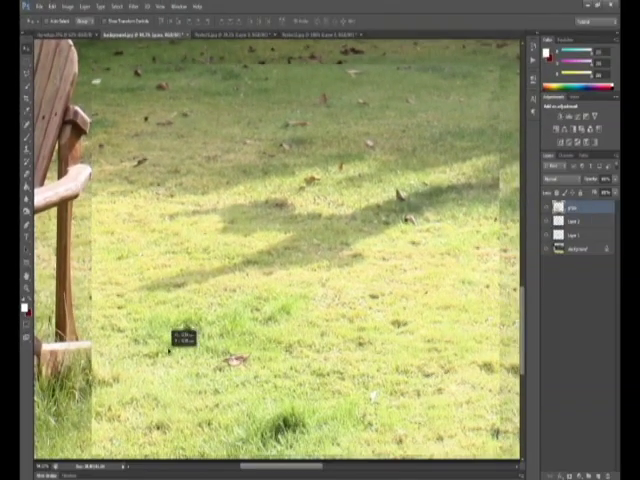
Move the grass patch over the lawn beside the chair and toggle its visibility to check the seam.
left_click_drag(178, 342, 224, 328)
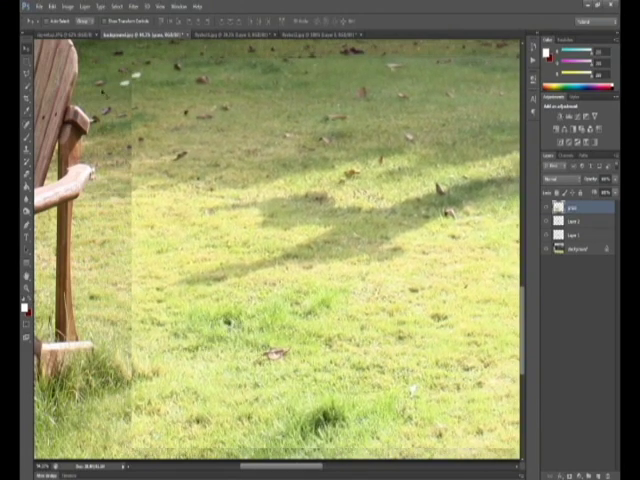
left_click_drag(128, 82, 129, 85)
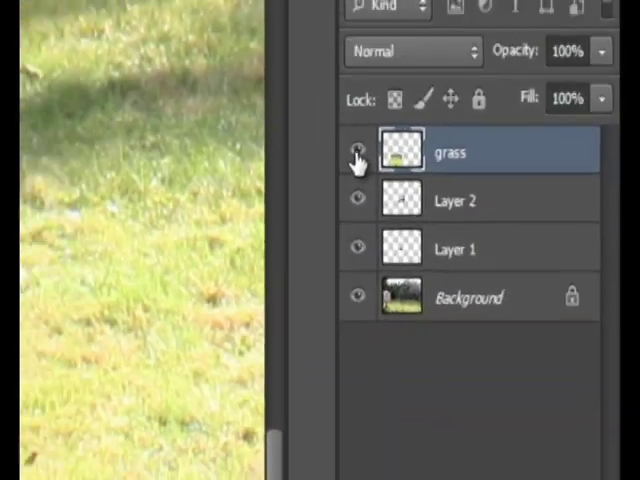
left_click(357, 153)
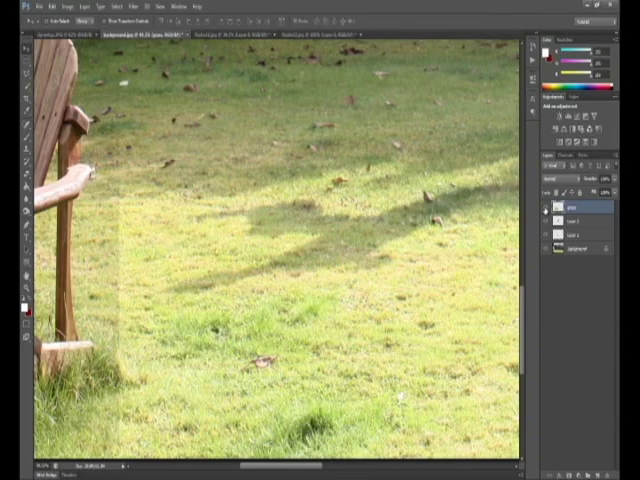
left_click(546, 209)
Toggle the grass layer on and off to compare the seam, leaving it visible.
left_click(546, 209)
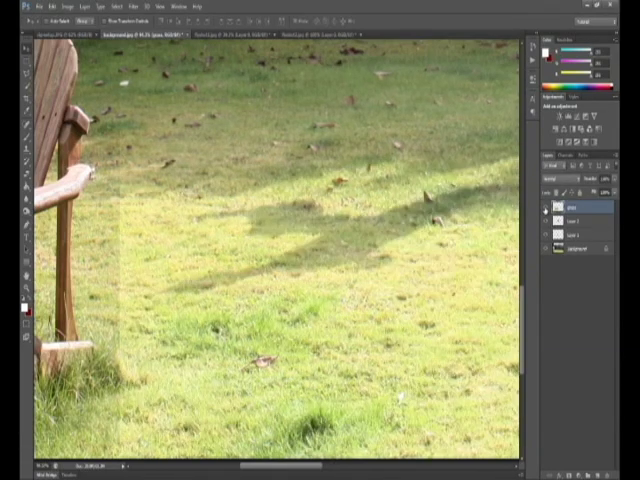
left_click(546, 209)
left_click(546, 209)
left_click(546, 209)
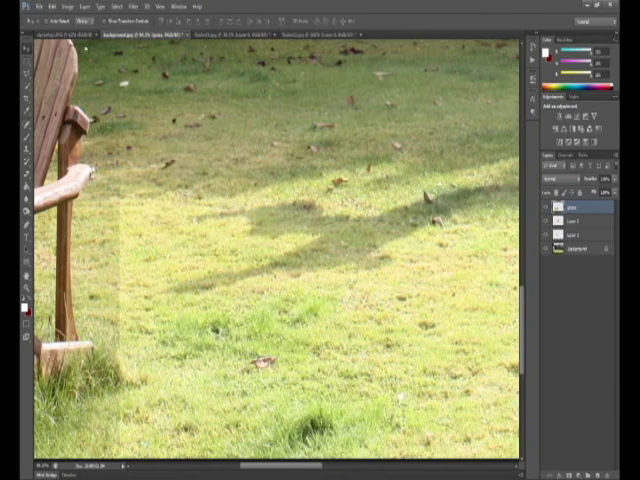
Try an Image auto correction on the grass patch, undo it, and go to Image > Adjustments.
left_click(69, 6)
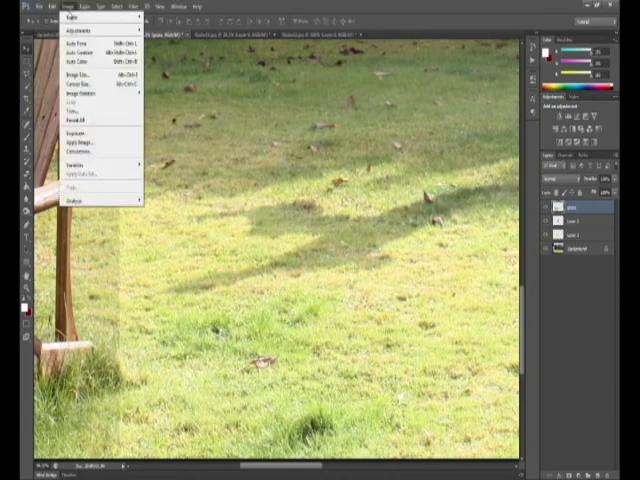
left_click(78, 62)
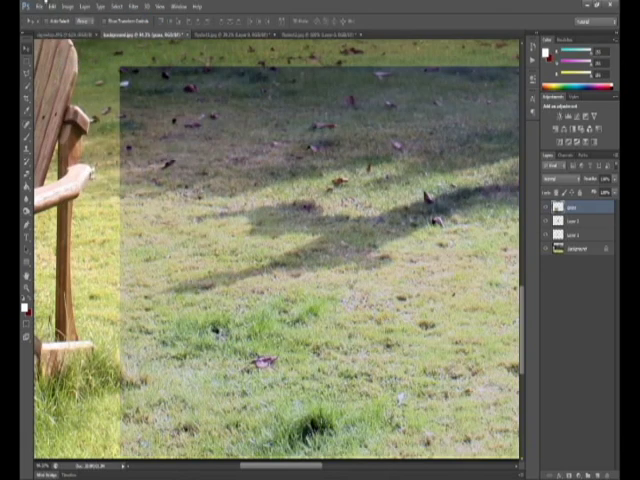
left_click(68, 6)
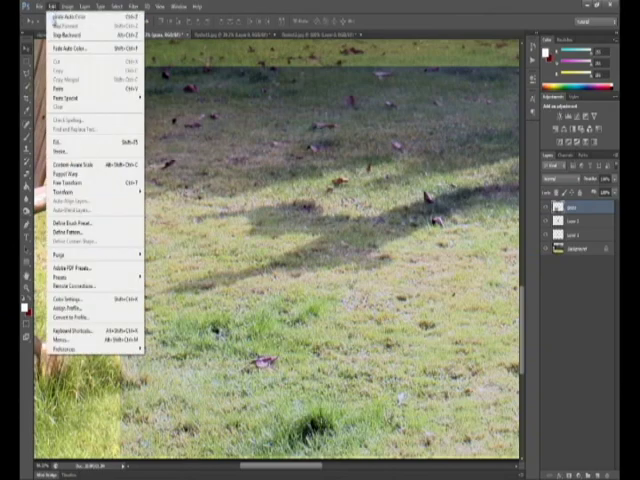
left_click(58, 38)
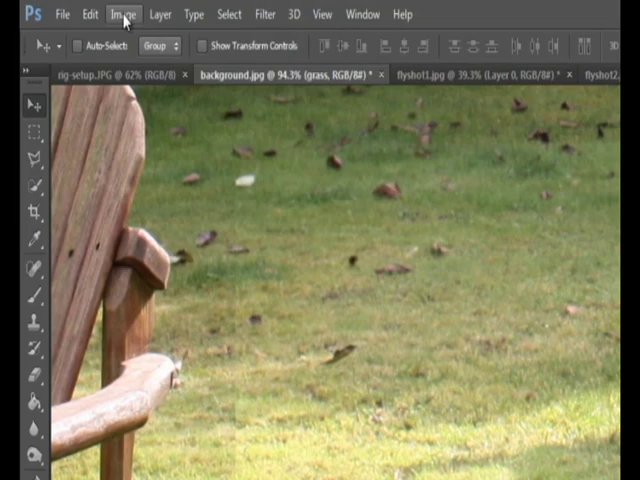
left_click(123, 14)
mouse_move(146, 66)
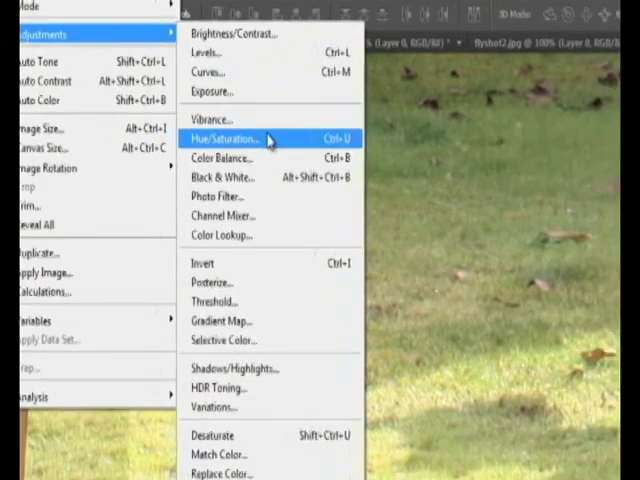
Lower the grass patch's saturation in the Hue/Saturation dialog.
left_click(377, 174)
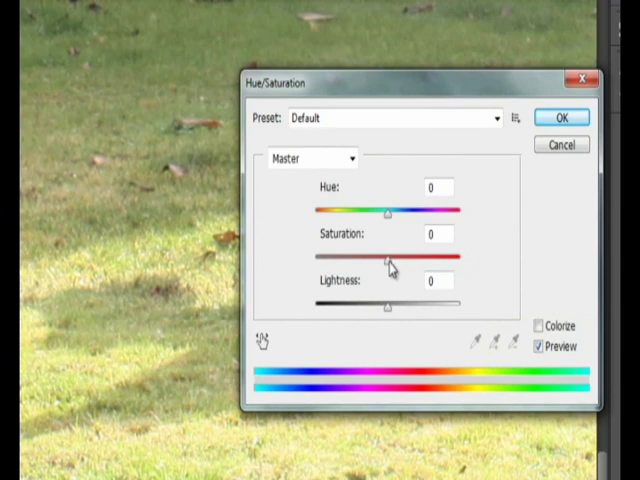
left_click_drag(389, 262, 391, 262)
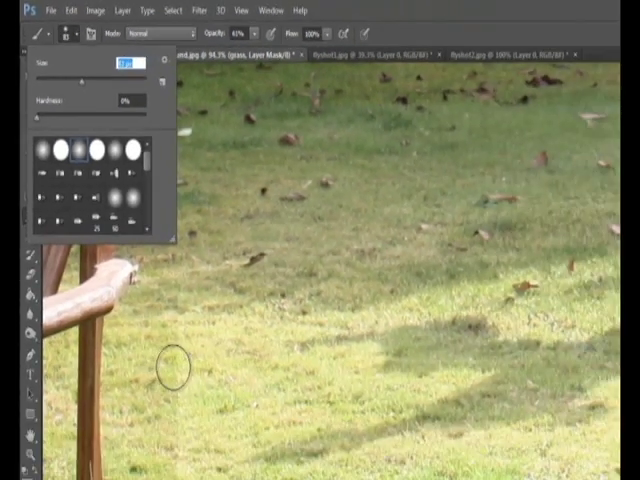
Clear the brush size warnings, enlarge the brush and set its opacity to 50% for mask painting.
key("Return")
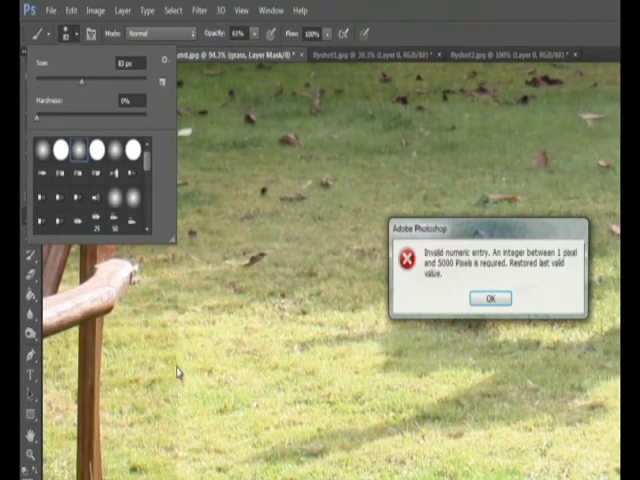
key("Return")
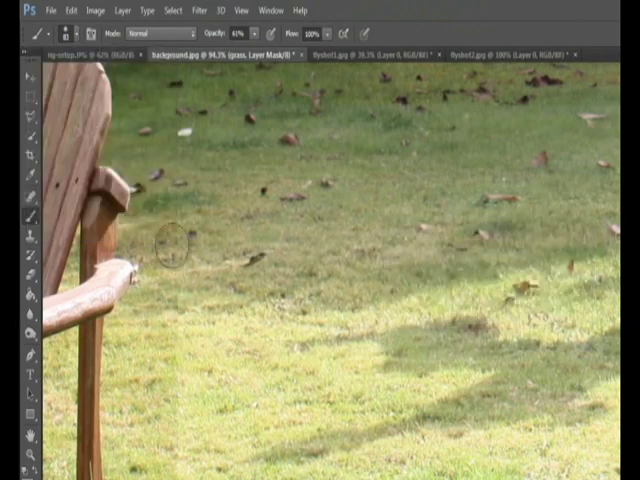
key("bracketright")
key("bracketright")
key("bracketright")
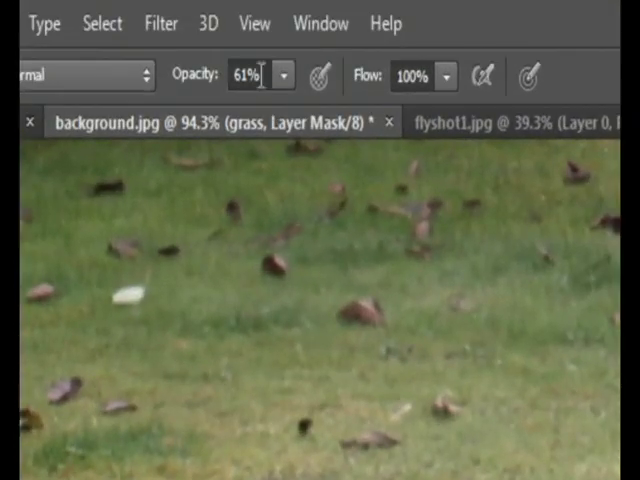
double_click(250, 75)
type("50")
key("Return")
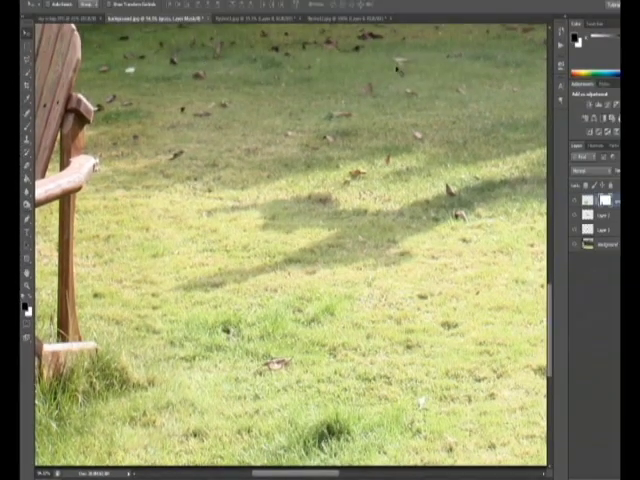
Zoom out to check the blended grass patch across the whole lawn.
key("ctrl+minus")
scroll(300, 170, "up", 3)
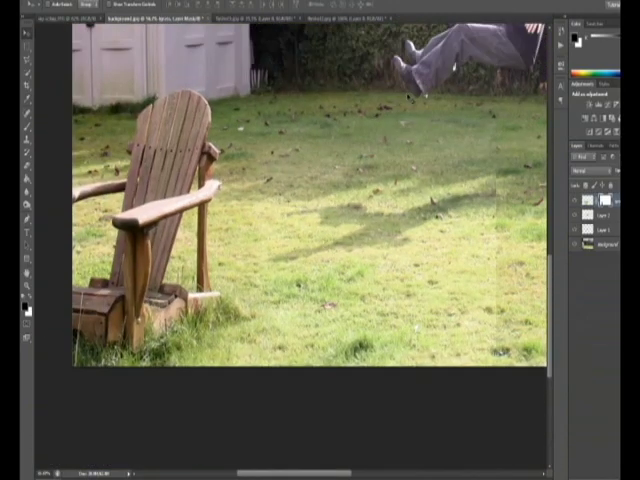
scroll(300, 200, "right", 3)
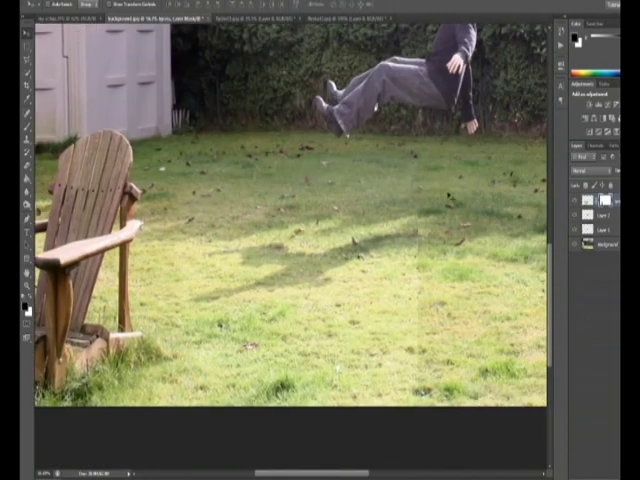
scroll(300, 200, "right", 3)
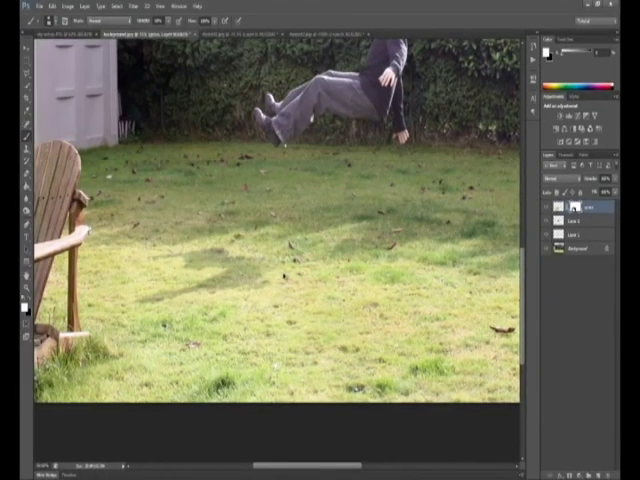
scroll(253, 268, "up", 5)
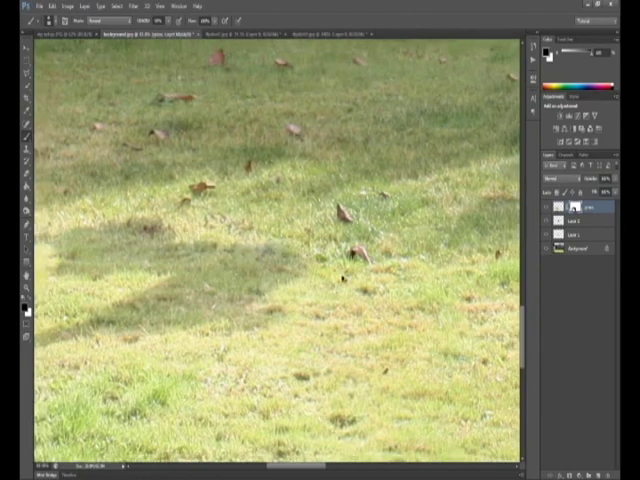
scroll(280, 250, "down", 1)
scroll(280, 250, "down", 1)
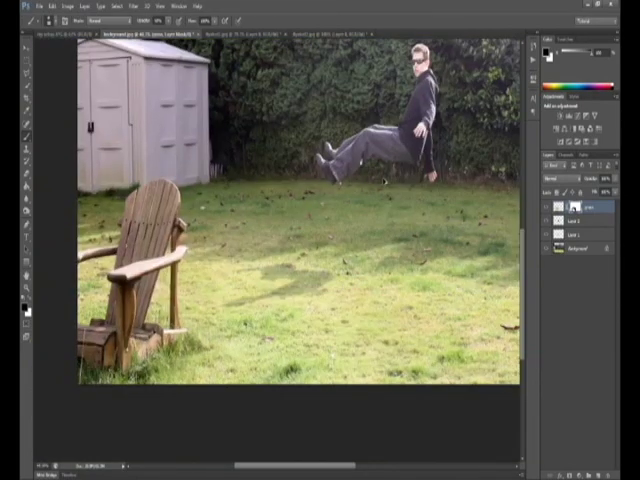
scroll(383, 180, "down", 1)
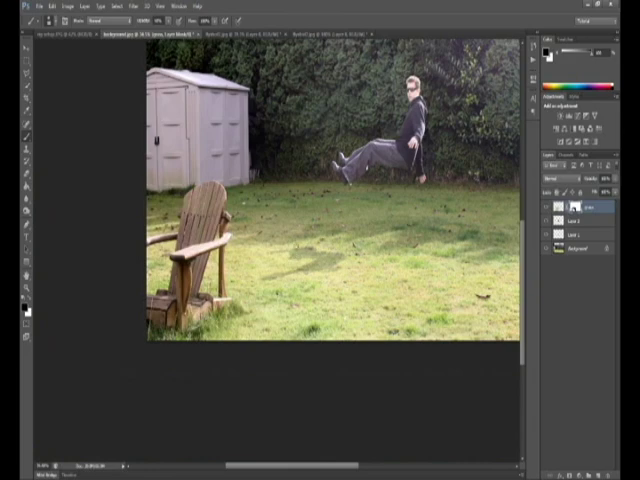
Copy a rectangular patch of shadowed lawn from flyshot1.jpg.
left_click(304, 34)
scroll(250, 325, "down", 3)
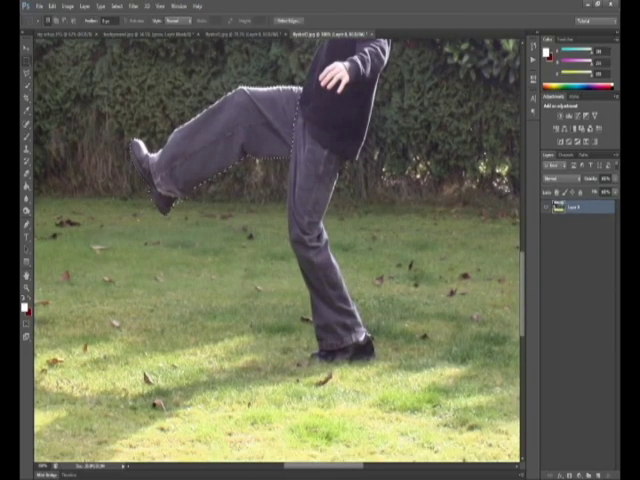
scroll(250, 325, "down", 3)
scroll(250, 325, "down", 2)
scroll(252, 322, "left", 3)
scroll(252, 322, "left", 3)
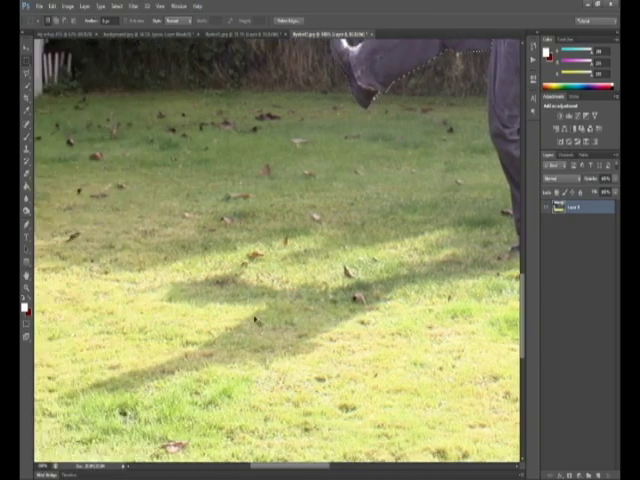
left_click_drag(265, 222, 135, 350)
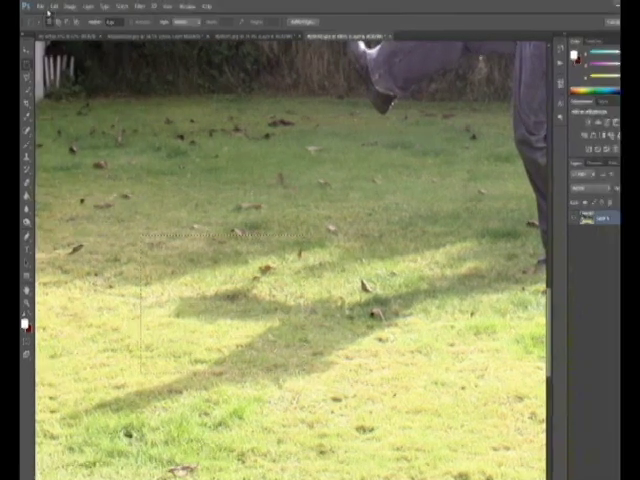
left_click(51, 5)
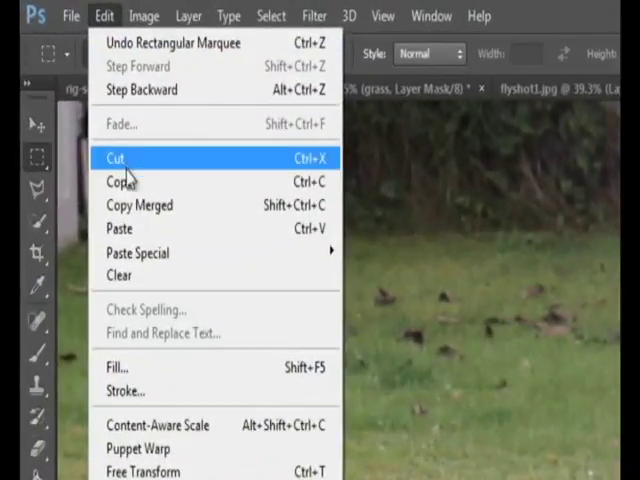
left_click(120, 182)
Paste the shadow patch in place as a new layer in background.jpg.
left_click(330, 88)
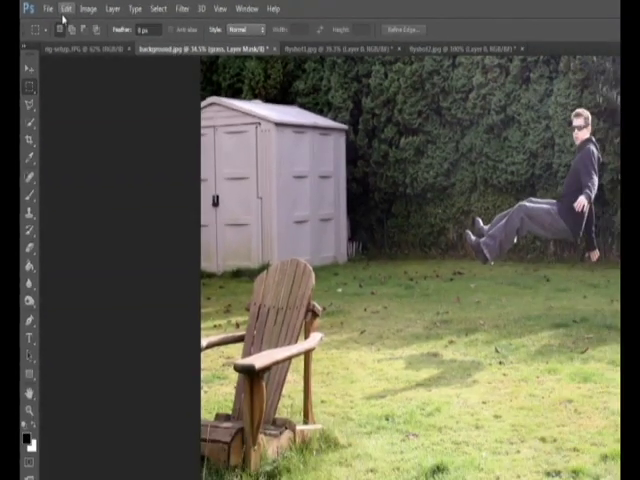
left_click(51, 11)
mouse_move(86, 139)
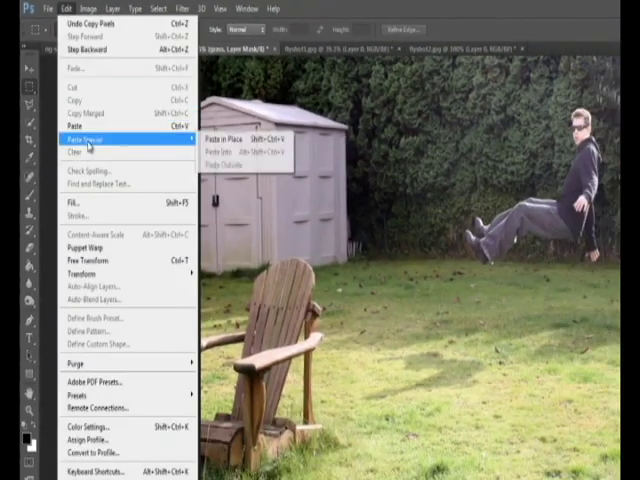
left_click(253, 140)
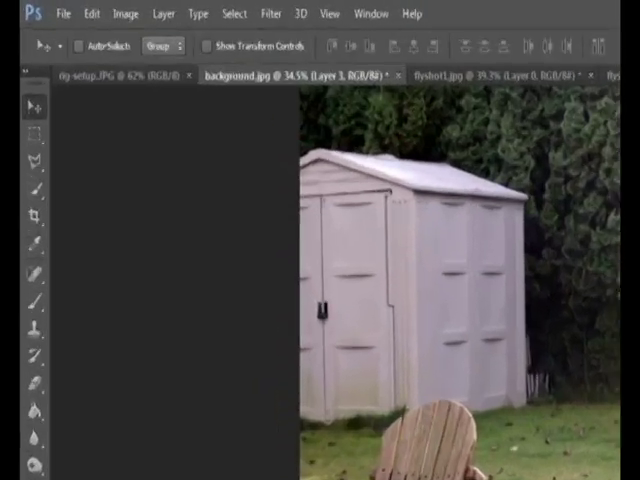
Zoom in and trim Layer 3 to the shadow shape with a Shift+F5 fill on the selection.
key("ctrl+plus")
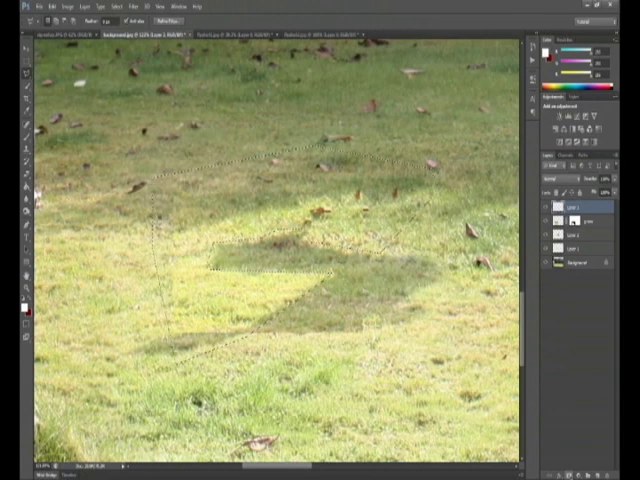
key("shift+F5")
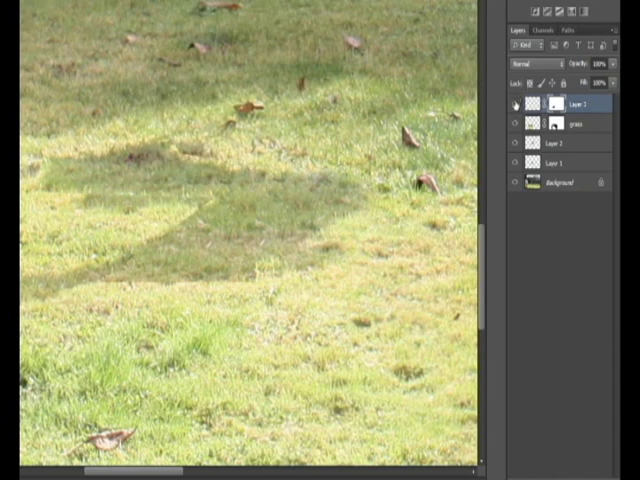
Toggle Layer 3's visibility to compare the shadow, then enlarge the soft brush for its mask edges.
left_click(516, 104)
left_click(516, 104)
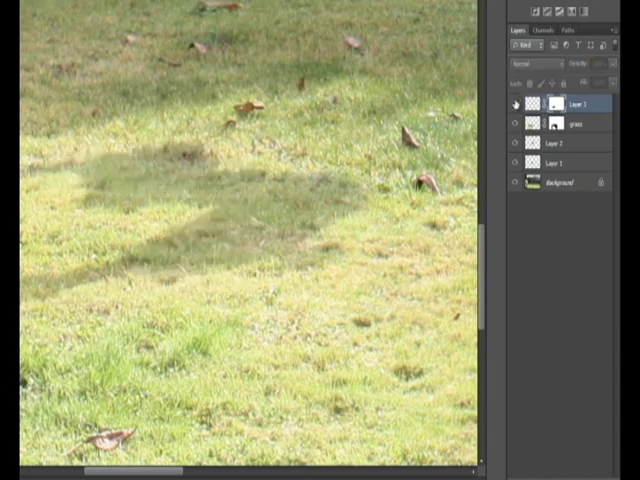
left_click(516, 104)
left_click(516, 104)
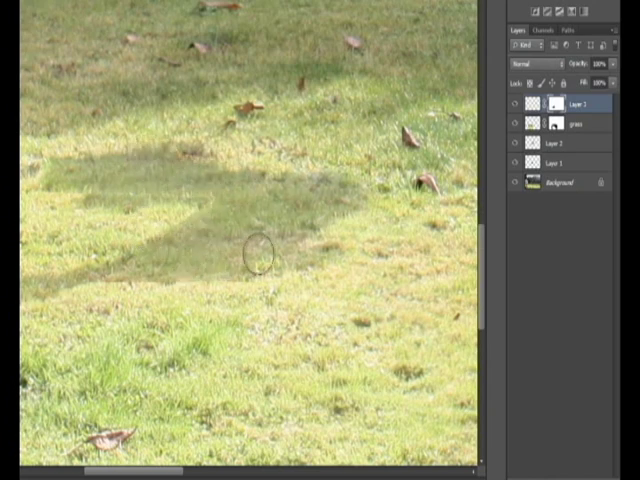
key("bracketright")
key("bracketright")
key("bracketright")
key("bracketright")
key("bracketright")
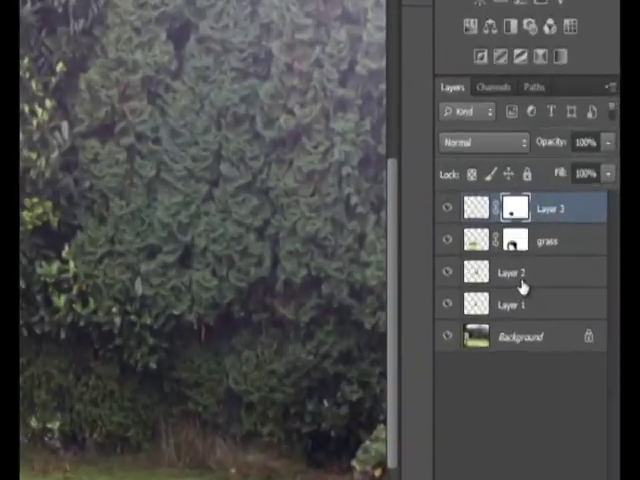
Merge Layer 1 and Layer 2 via Layer > Merge Layers and bring up Image > Adjustments > Levels.
left_click(578, 232)
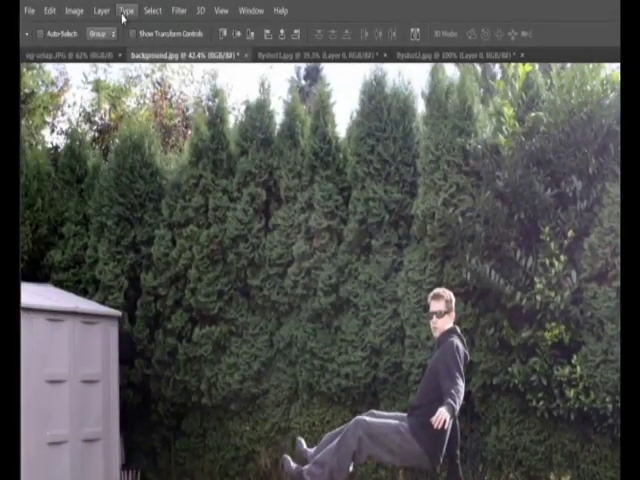
left_click(102, 12)
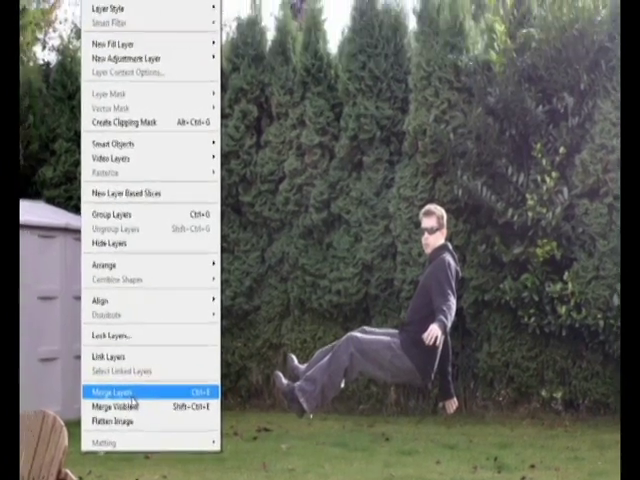
left_click(128, 393)
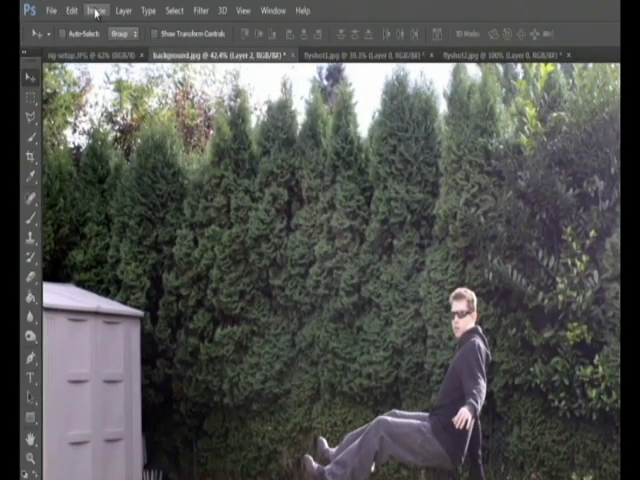
left_click(97, 11)
mouse_move(113, 48)
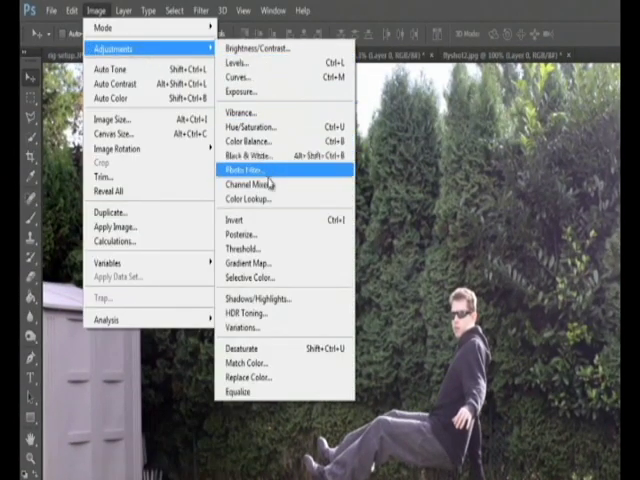
left_click(238, 62)
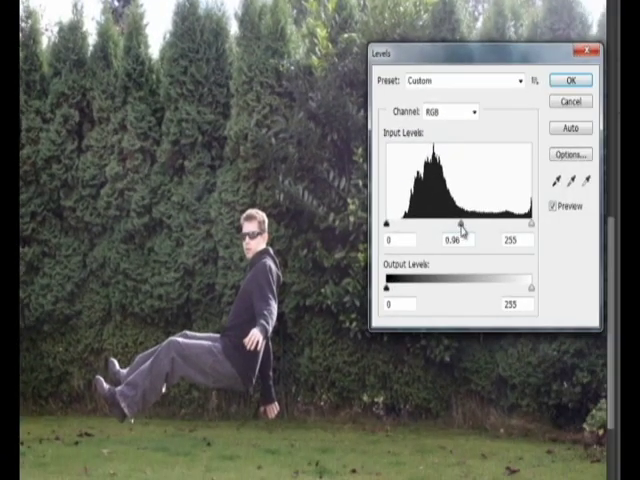
Move the Levels midtone slider to about 0.87 to darken the merged layer.
left_click_drag(463, 226, 467, 226)
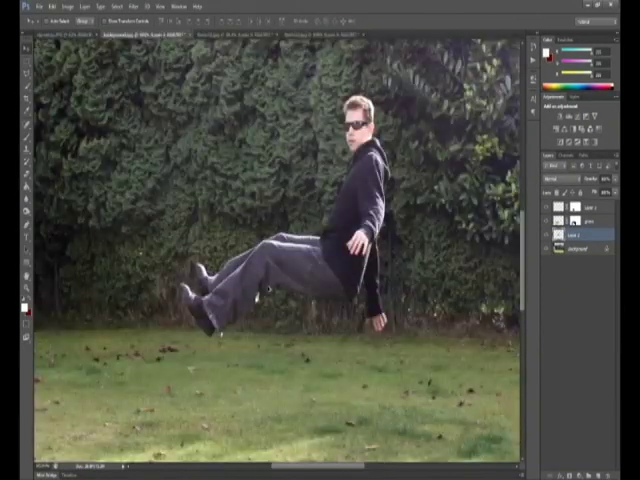
scroll(265, 295, "up", 1)
scroll(267, 290, "down", 2)
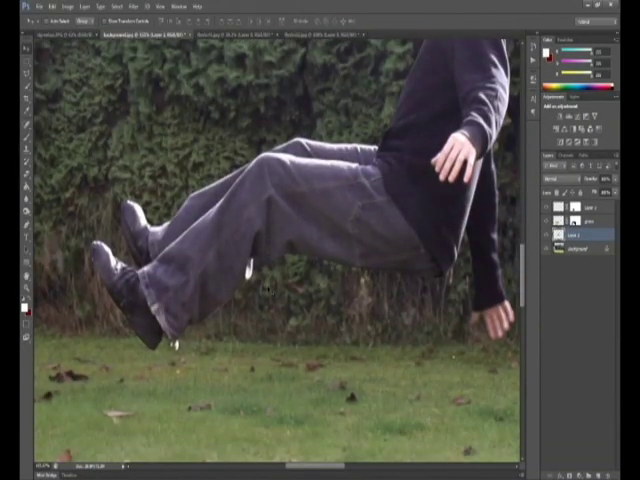
scroll(267, 290, "right", 2)
scroll(267, 290, "up", 1)
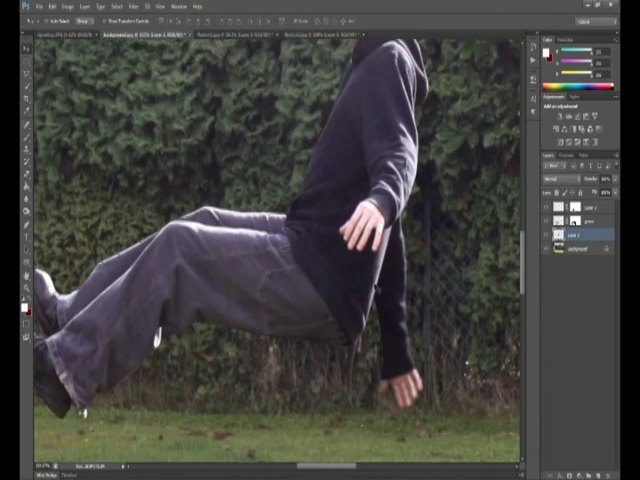
scroll(267, 290, "up", 1)
scroll(267, 290, "down", 2)
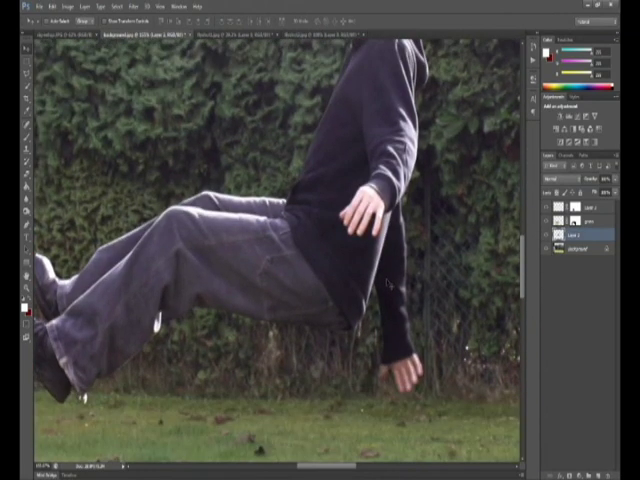
scroll(267, 290, "down", 1)
scroll(318, 200, "right", 1)
scroll(318, 200, "up", 2)
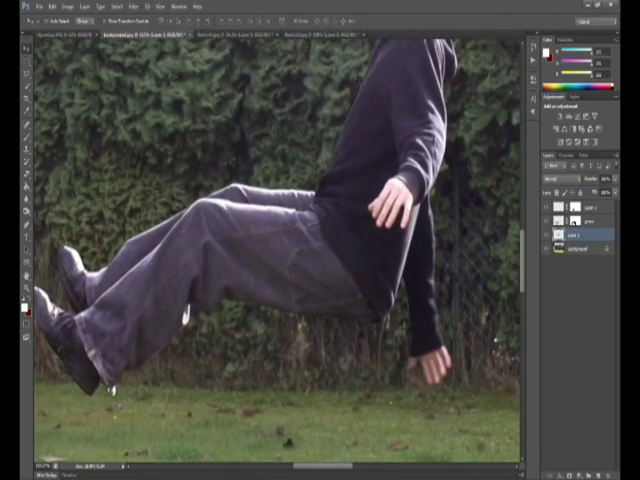
scroll(390, 92, "up", 3)
scroll(390, 92, "up", 3)
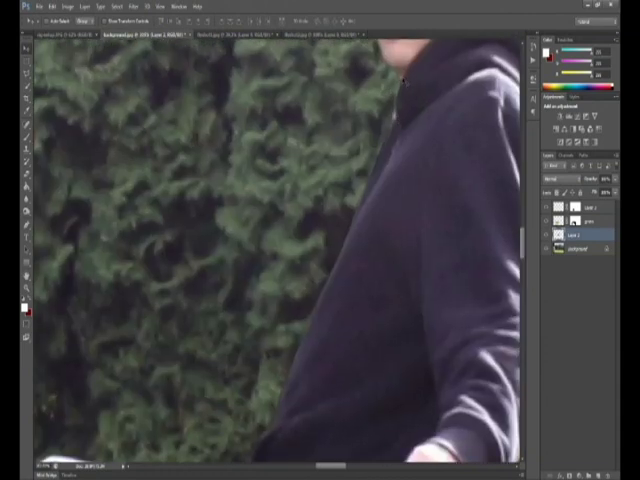
scroll(324, 308, "down", 3)
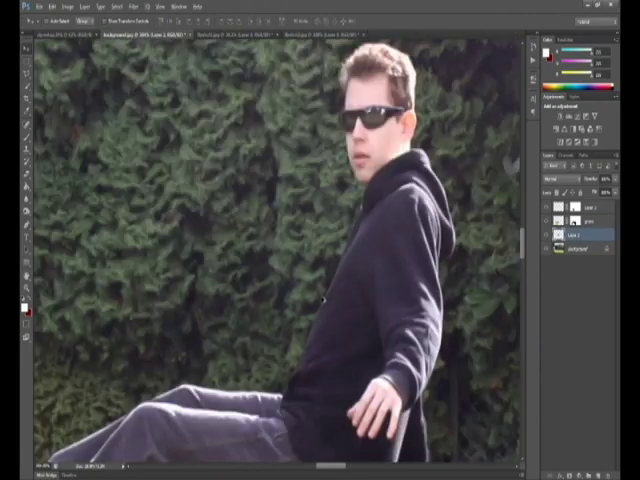
scroll(324, 308, "down", 2)
scroll(324, 308, "down", 2)
scroll(324, 308, "down", 2)
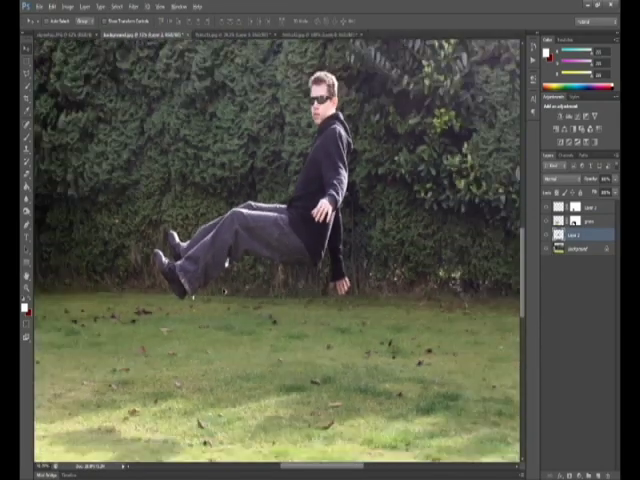
scroll(324, 308, "down", 1)
scroll(324, 308, "left", 3)
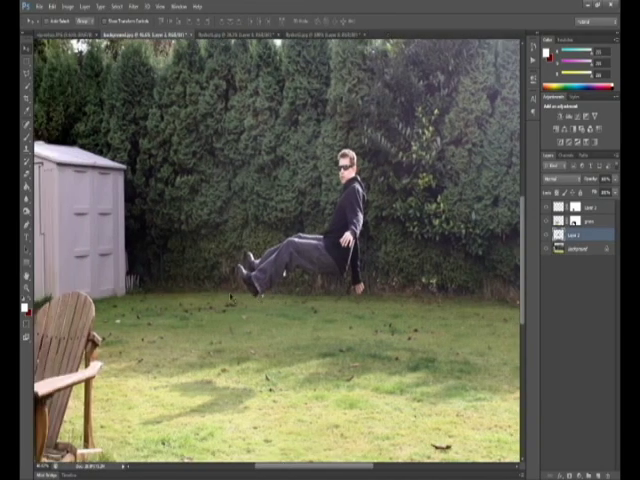
scroll(324, 308, "right", 3)
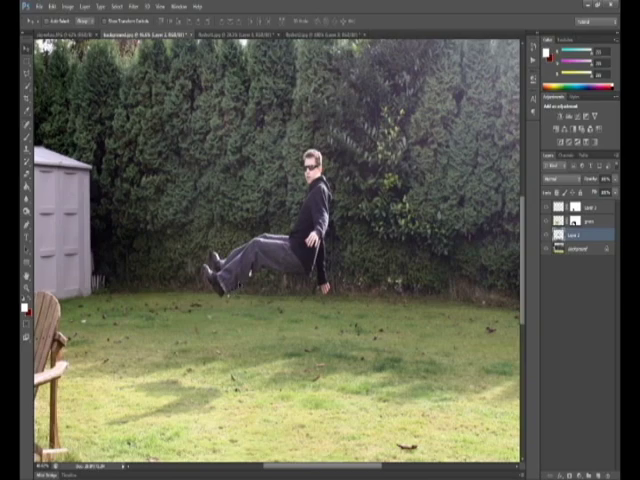